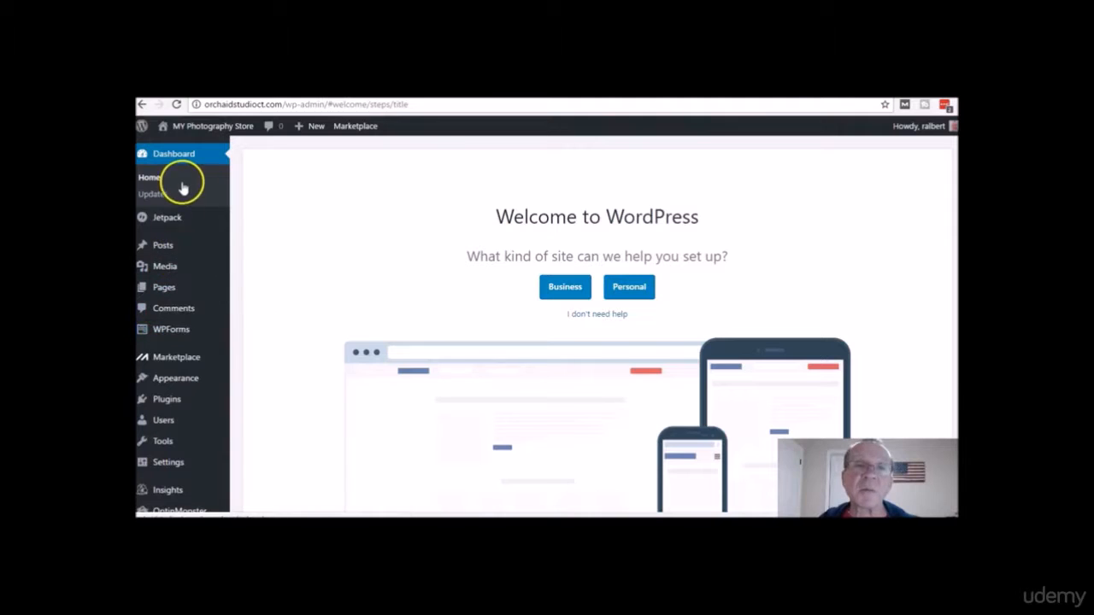
- Visit the live photography store site and look through its default home page, posts and sidebar
mouse_move(164, 432)
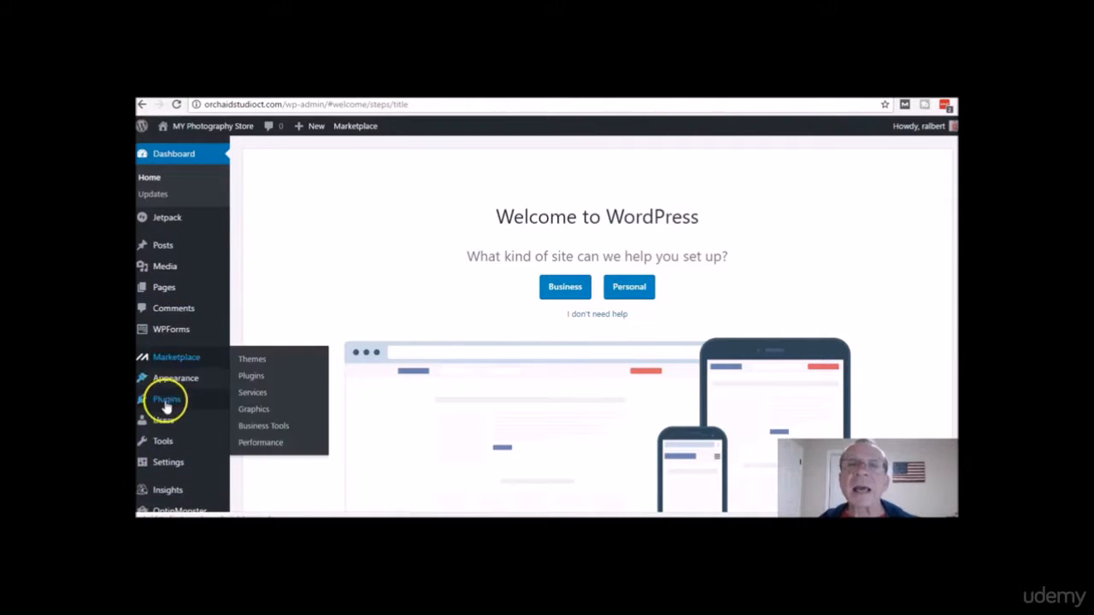
mouse_move(175, 330)
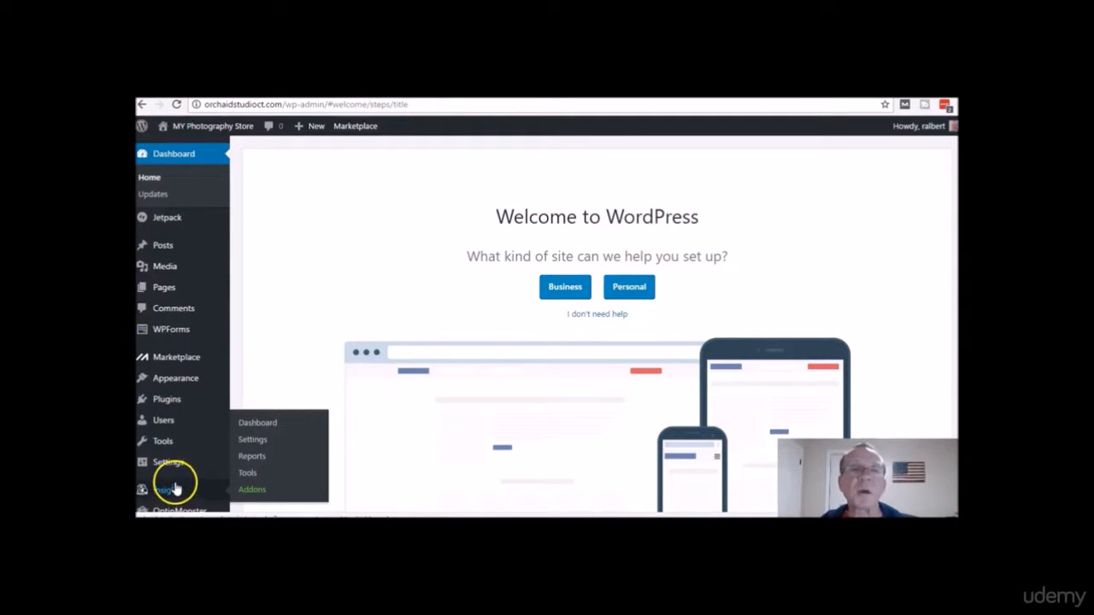
mouse_move(189, 130)
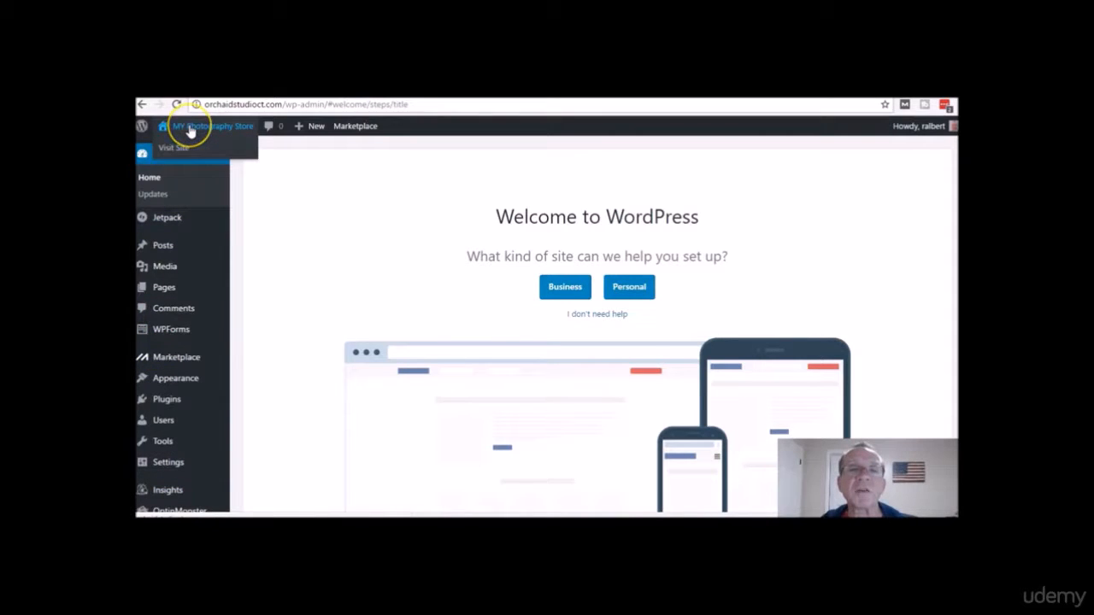
left_click(177, 151)
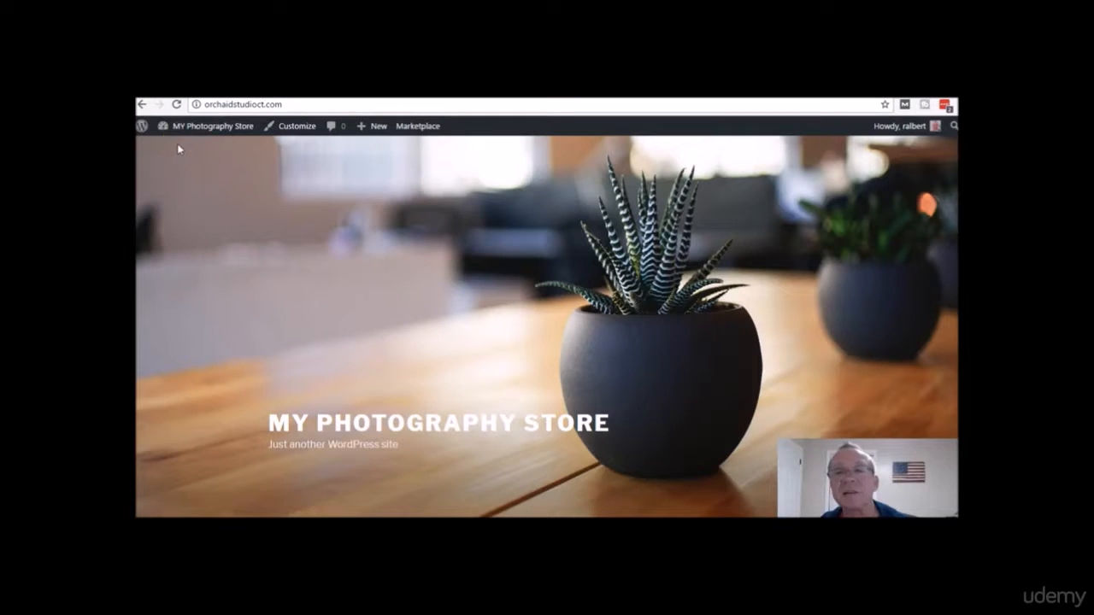
left_click(363, 183)
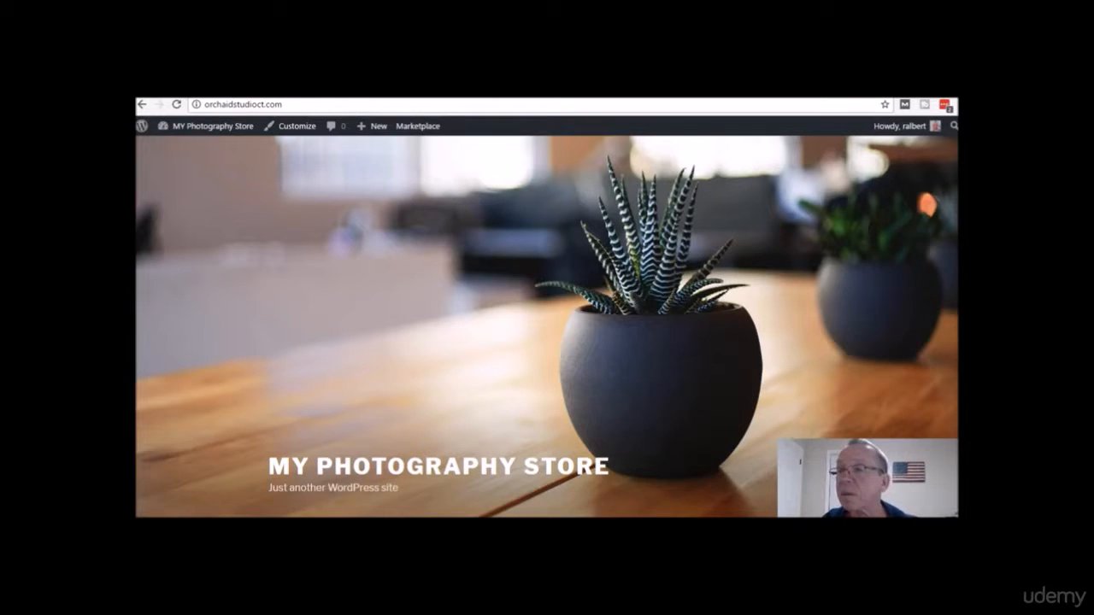
scroll(547, 342, "down", 3)
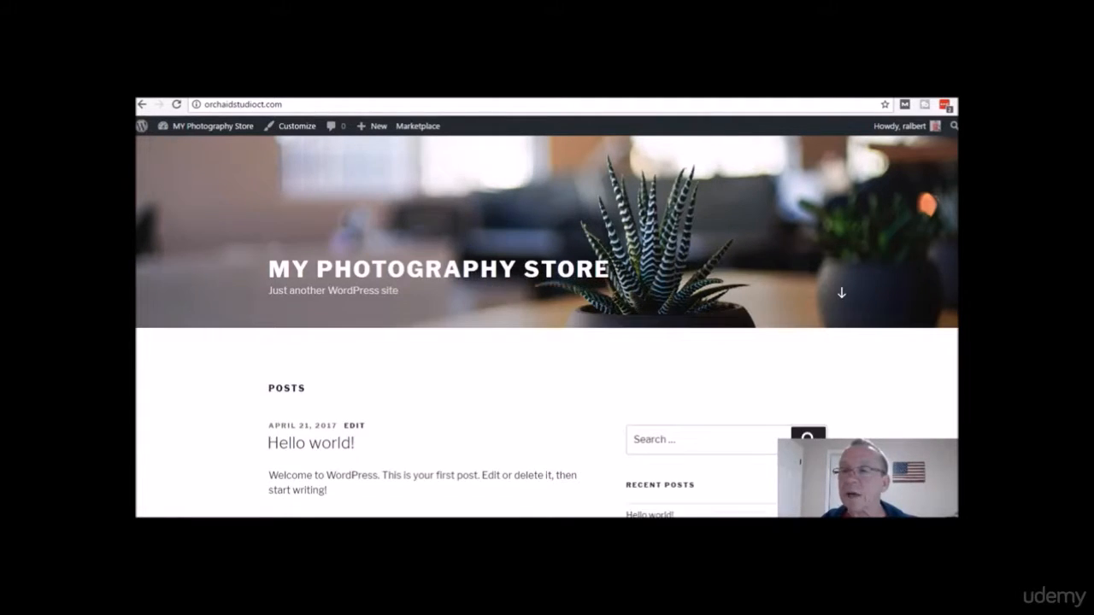
scroll(547, 342, "down", 5)
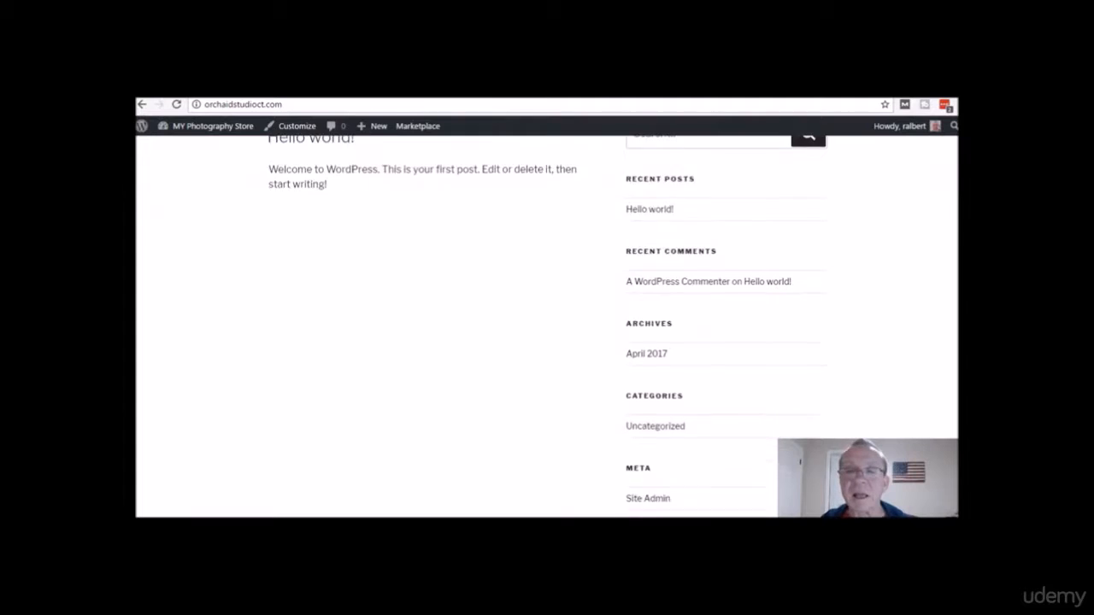
scroll(547, 342, "down", 1)
scroll(547, 342, "up", 3)
scroll(547, 342, "down", 2)
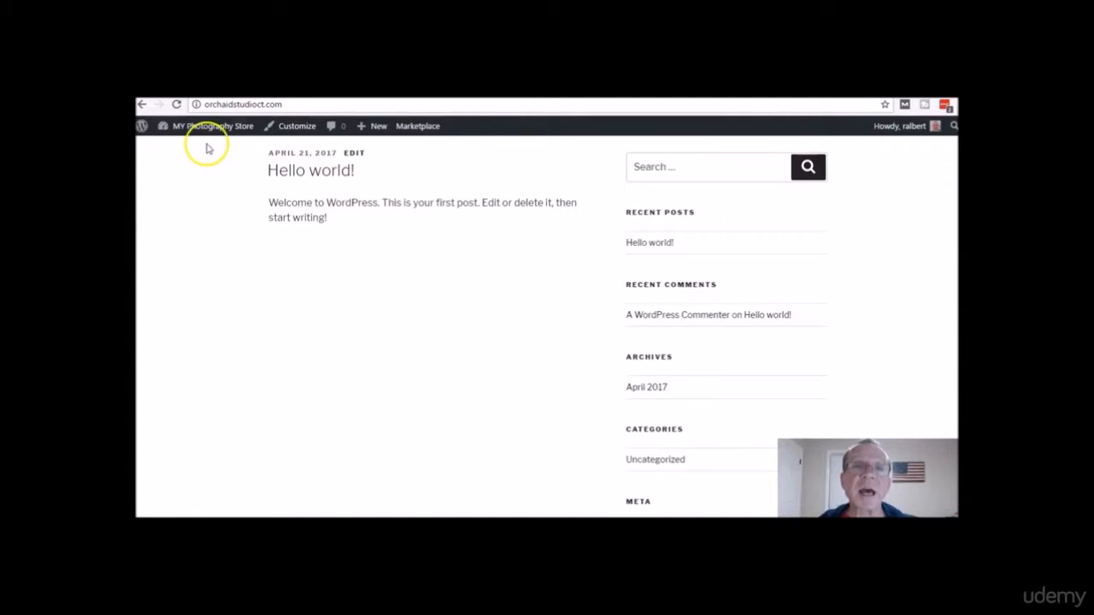
- Return to the dashboard and open the Themes page to review the installed themes
mouse_move(207, 131)
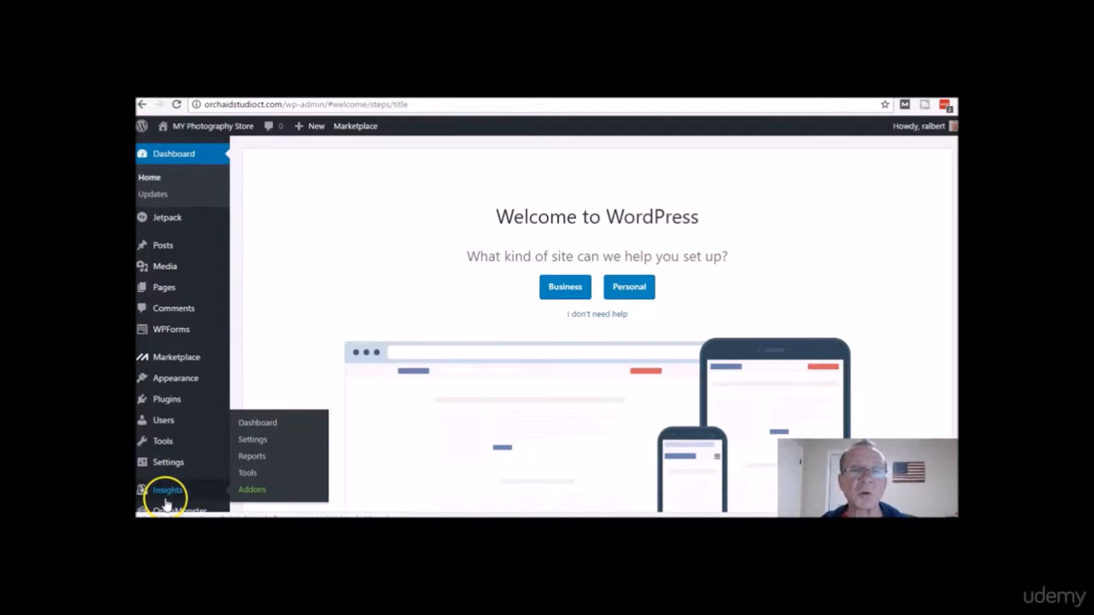
mouse_move(167, 376)
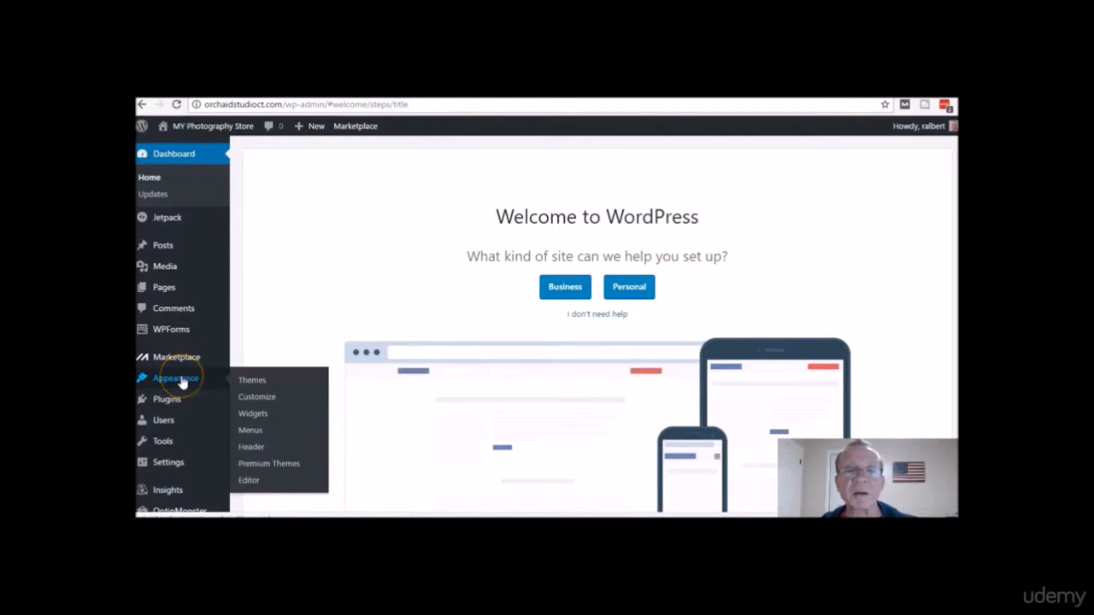
left_click(248, 380)
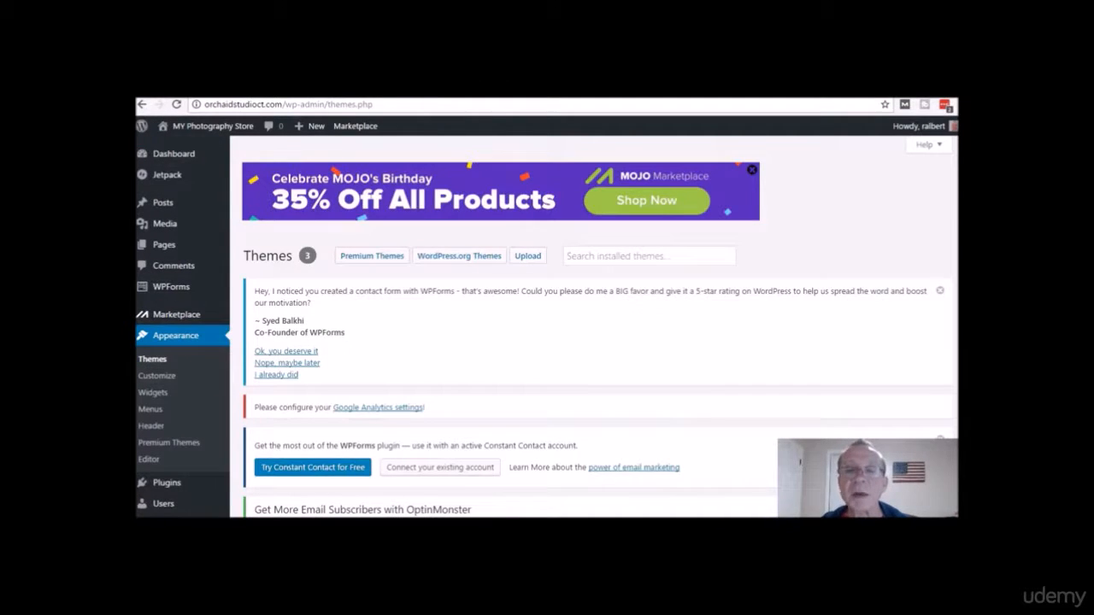
scroll(590, 342, "down", 5)
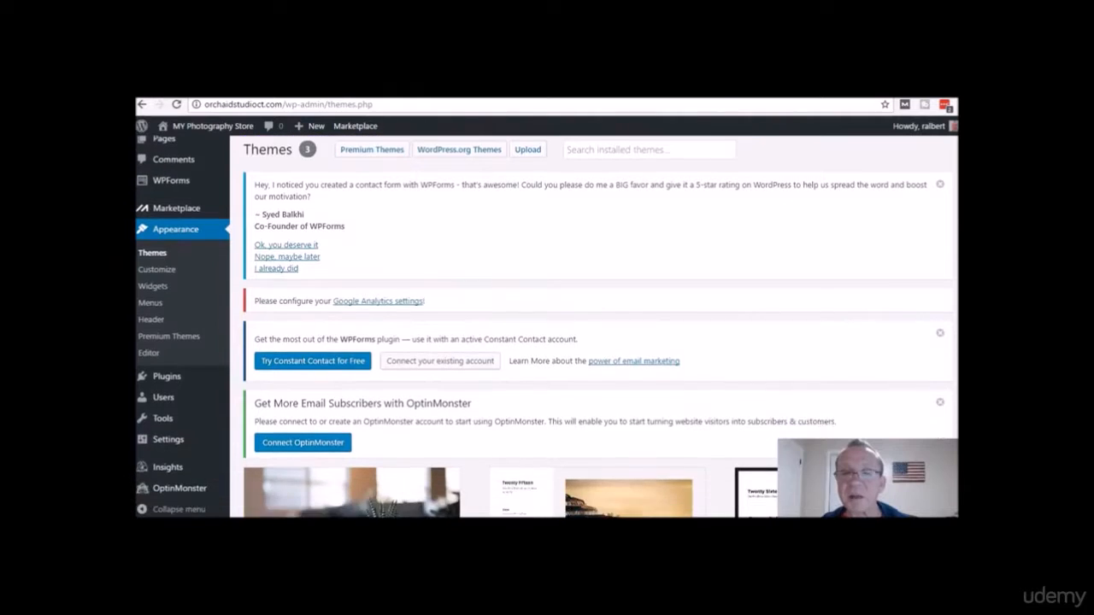
scroll(590, 342, "down", 4)
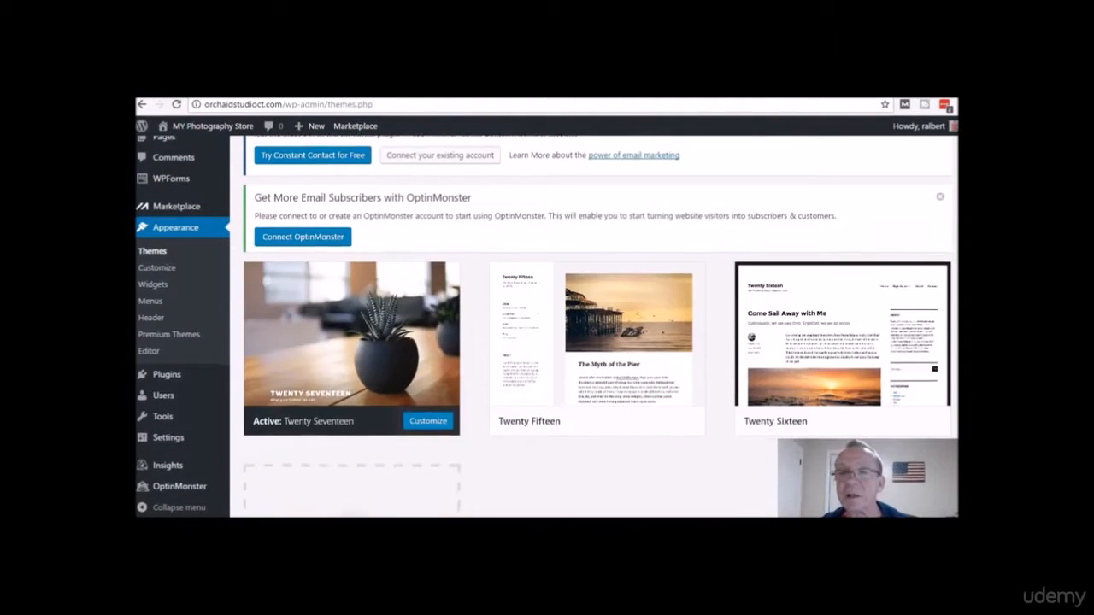
scroll(589, 341, "up", 1)
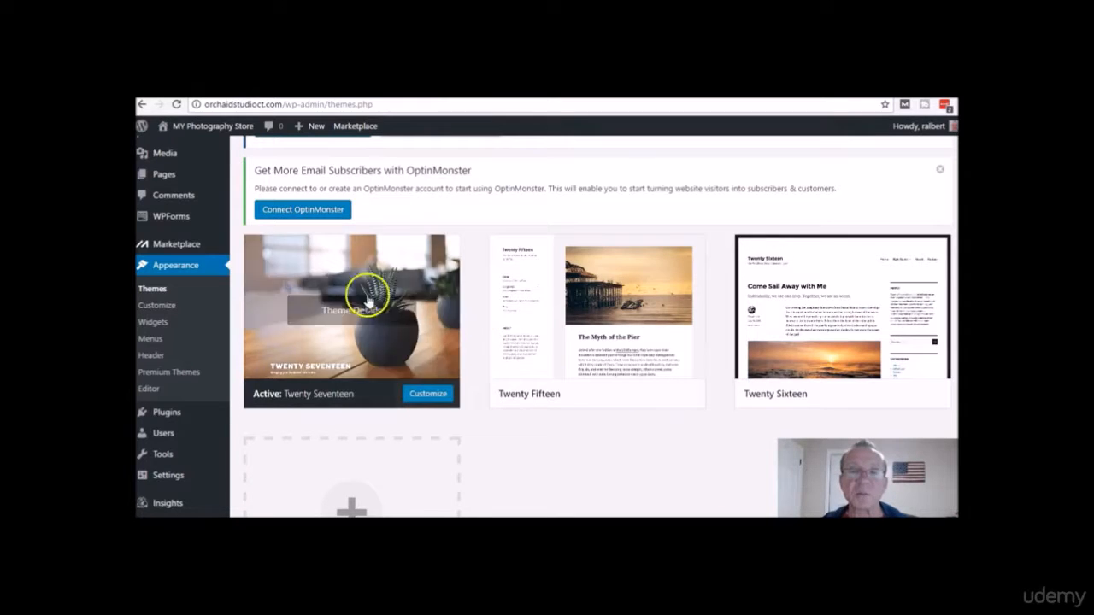
mouse_move(395, 346)
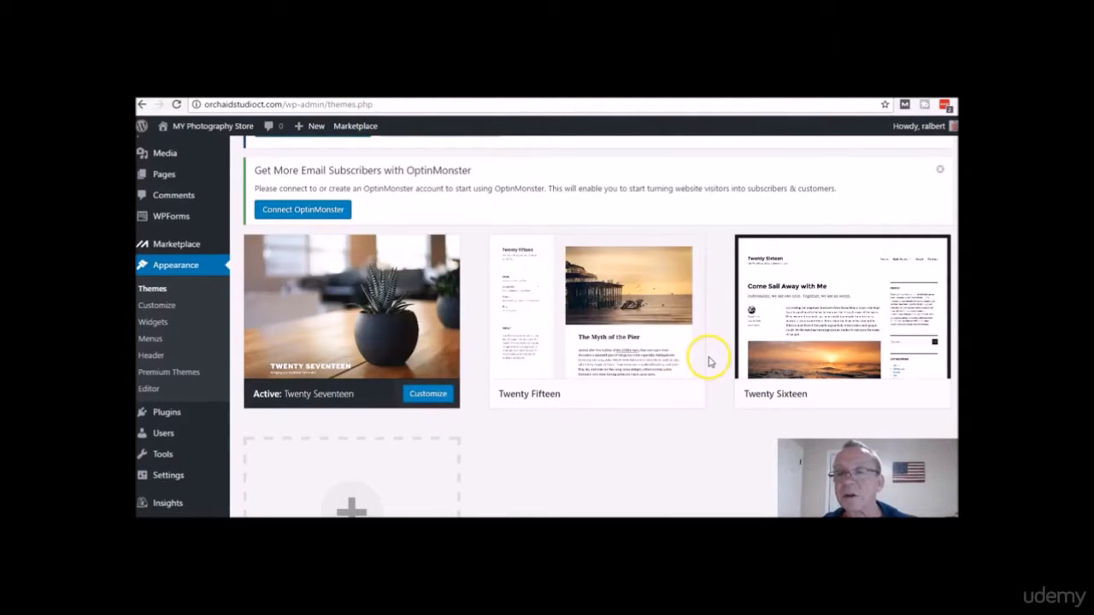
mouse_move(608, 345)
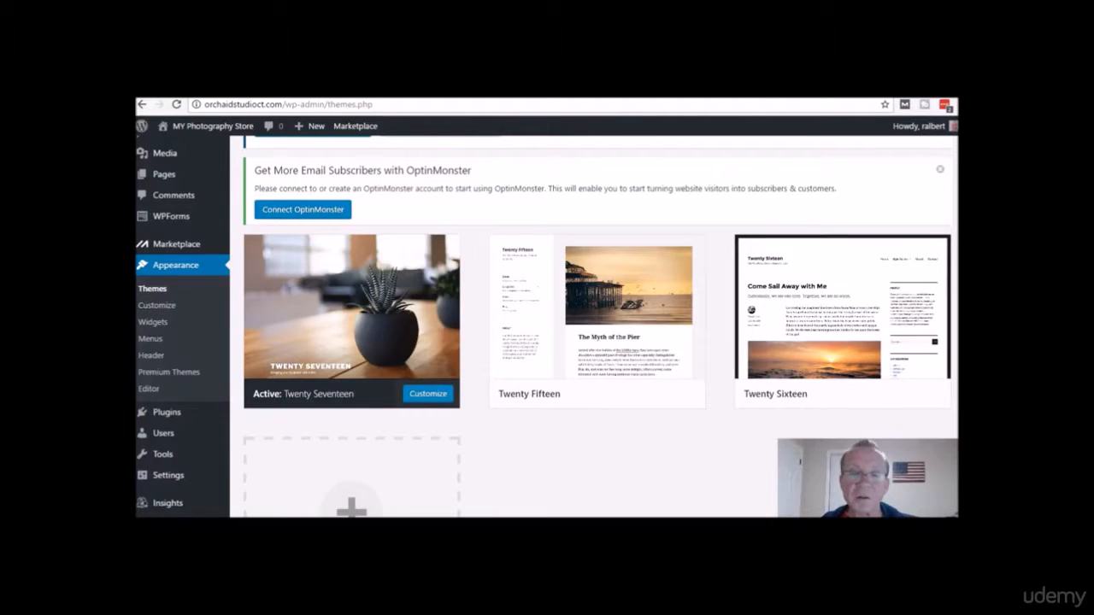
- Open the catalogue for adding a new theme and browse the Featured and Popular themes
scroll(544, 327, "down", 2)
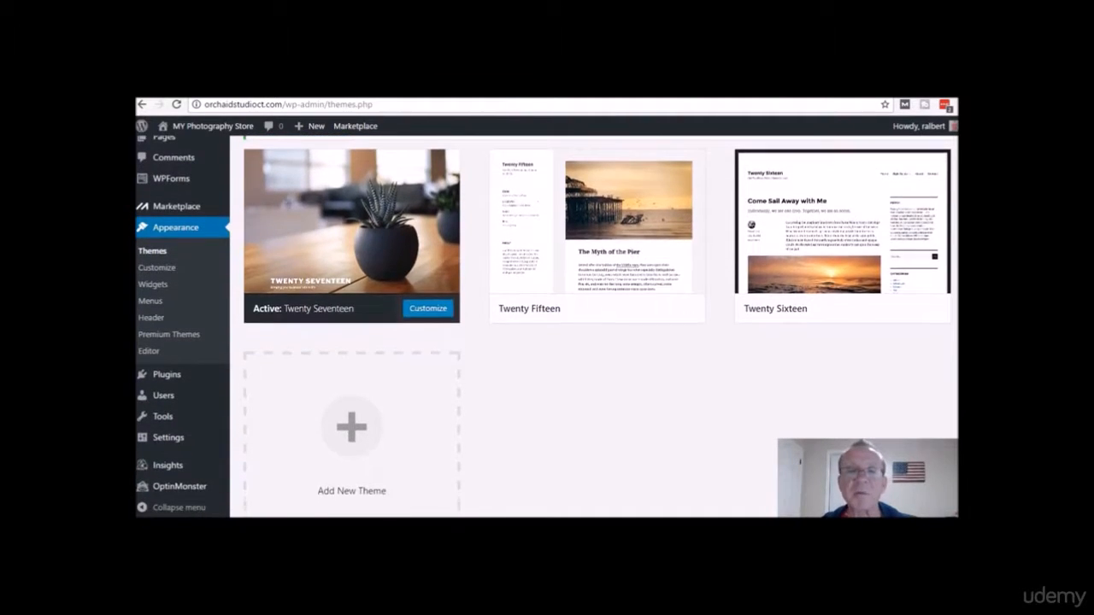
scroll(543, 327, "down", 1)
scroll(597, 323, "down", 1)
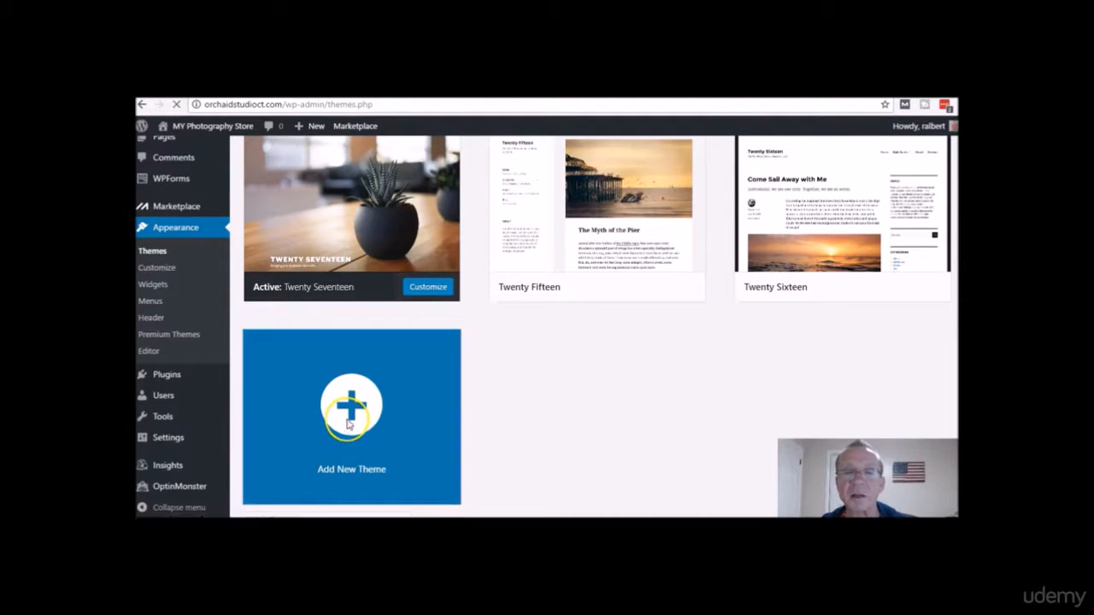
left_click(340, 423)
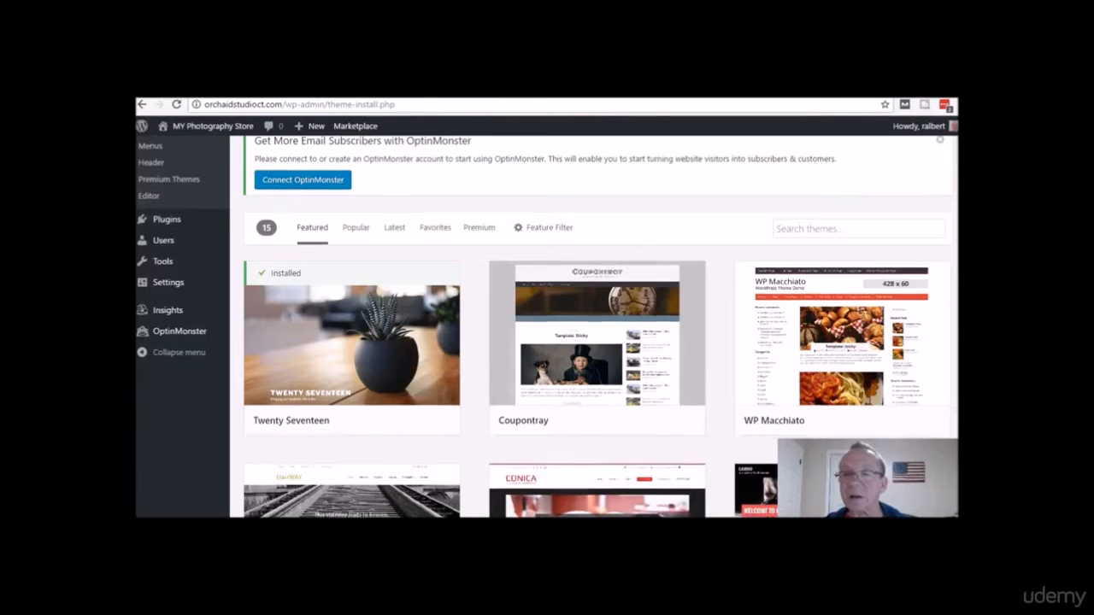
scroll(590, 324, "down", 5)
scroll(597, 334, "down", 2)
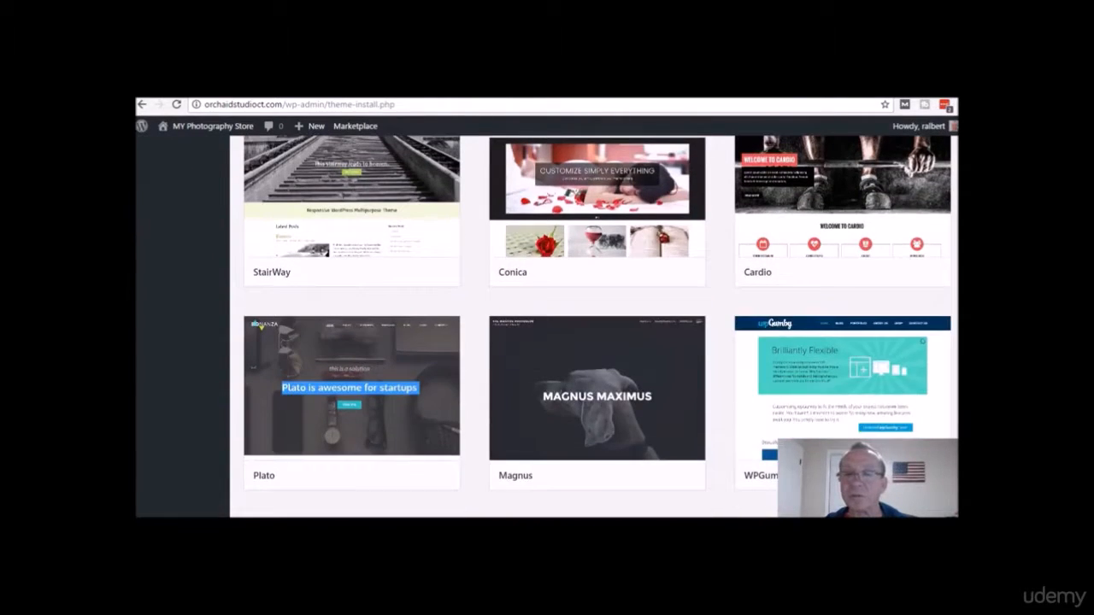
scroll(597, 334, "up", 6)
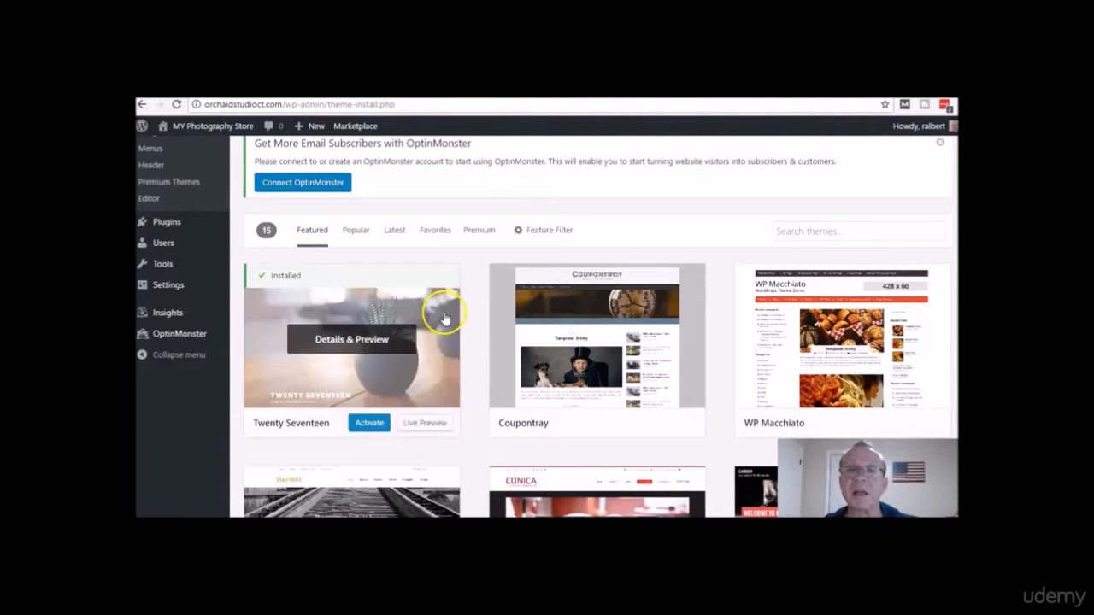
left_click(358, 232)
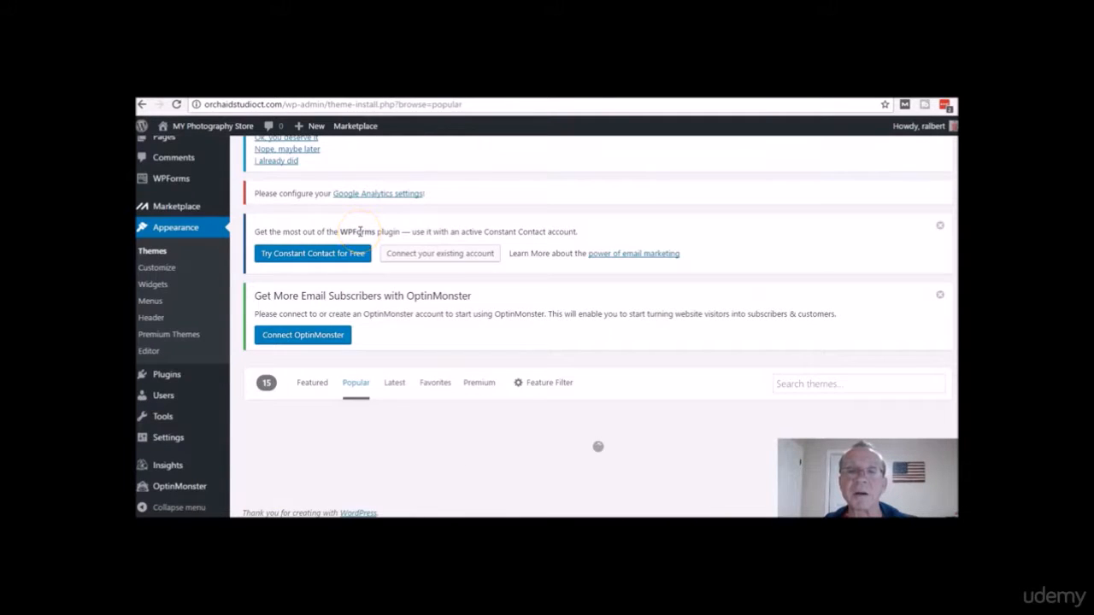
scroll(879, 373, "down", 2)
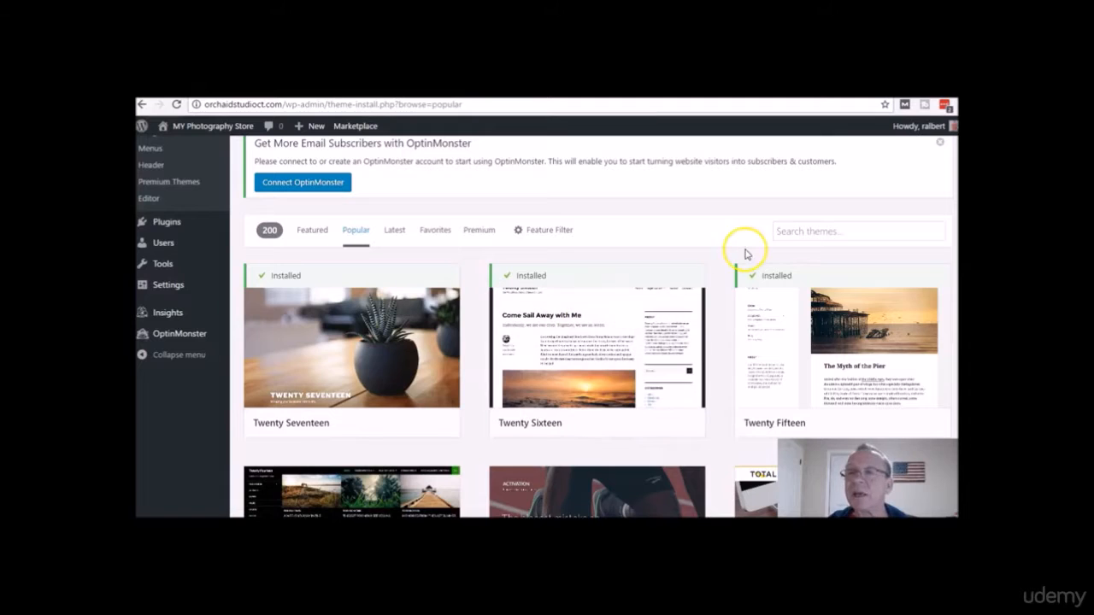
- Search the theme catalogue for "sydney"
left_click(795, 230)
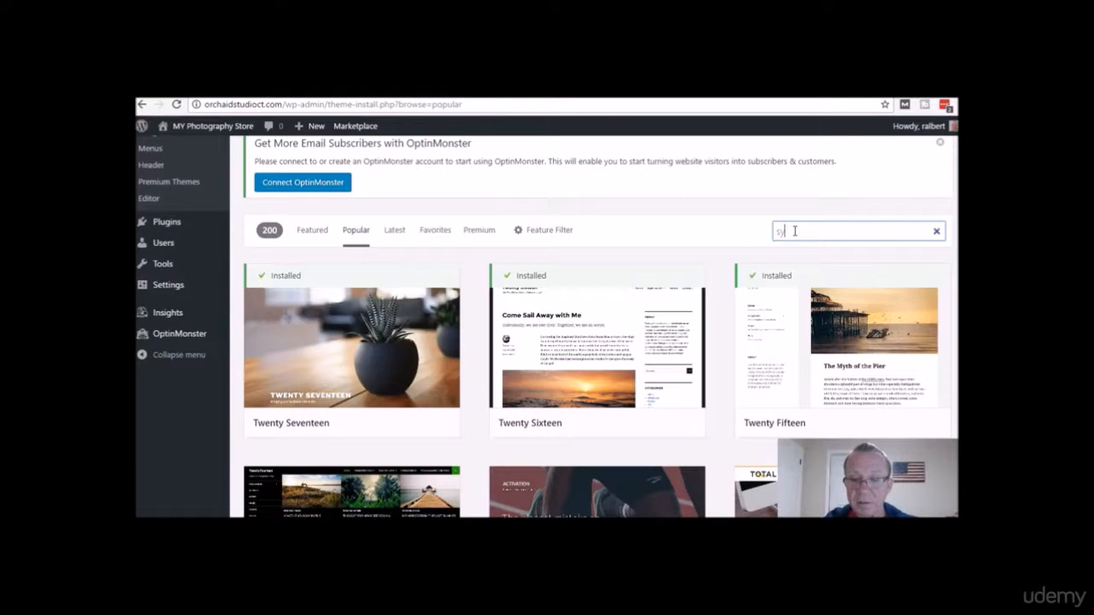
type("sydney")
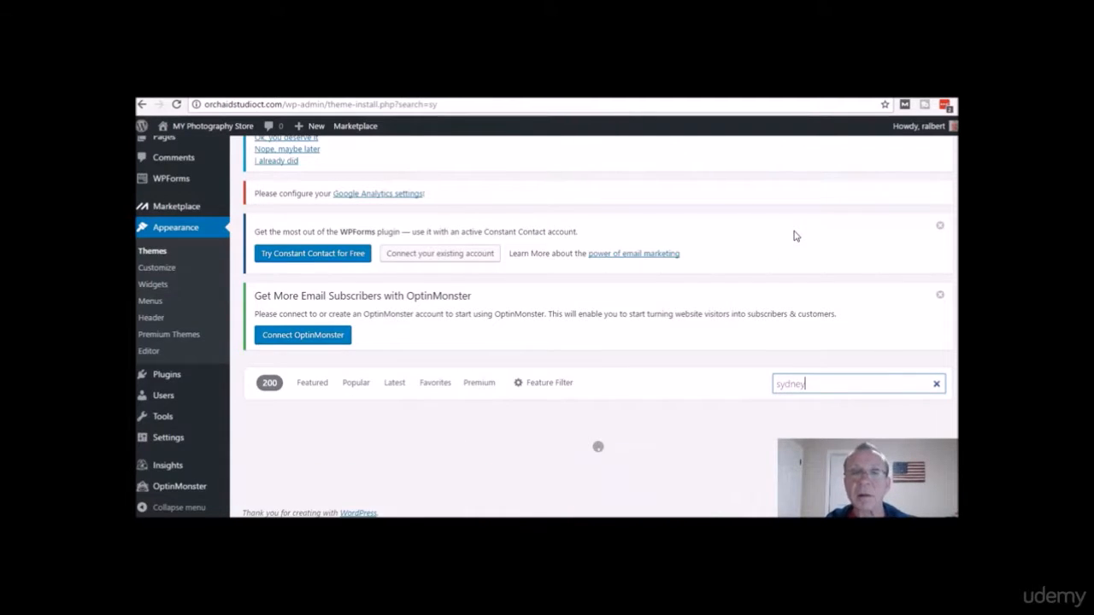
scroll(793, 235, "down", 2)
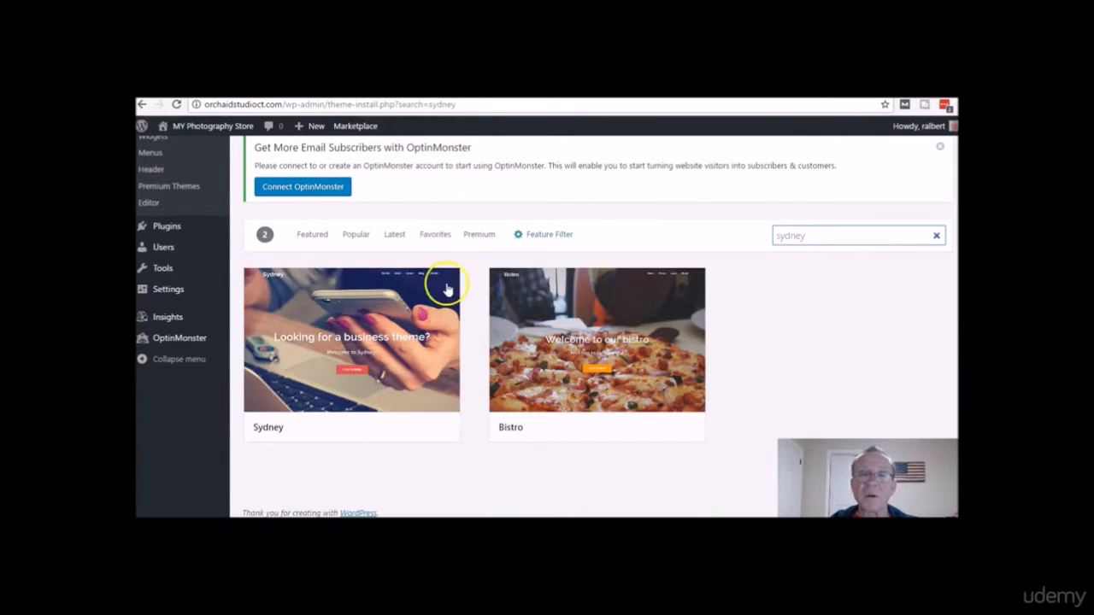
- Install the Sydney theme and activate it on the site
mouse_move(393, 342)
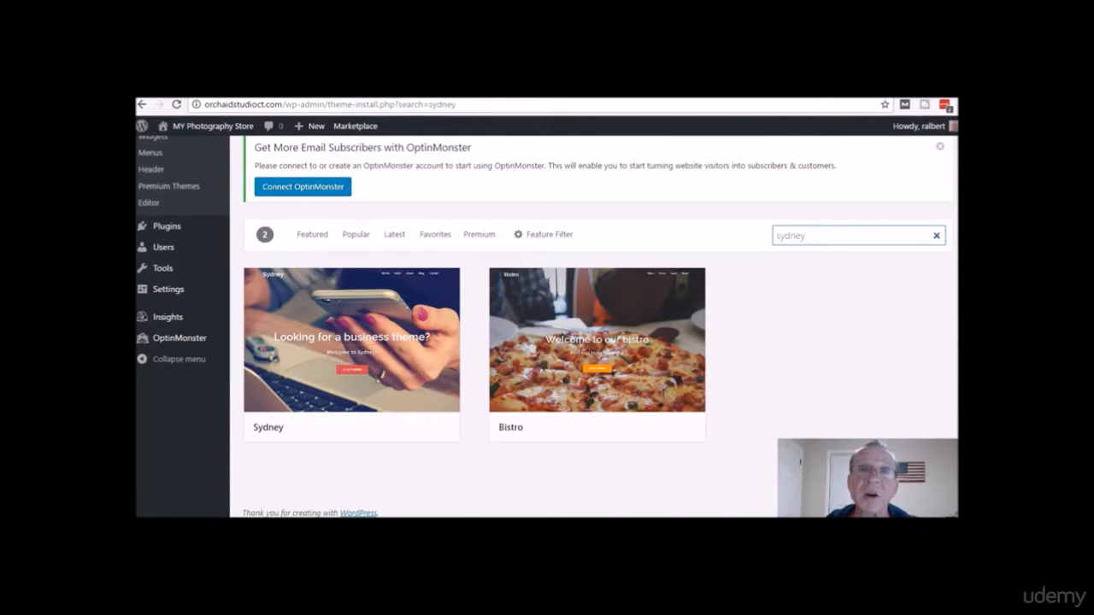
mouse_move(345, 398)
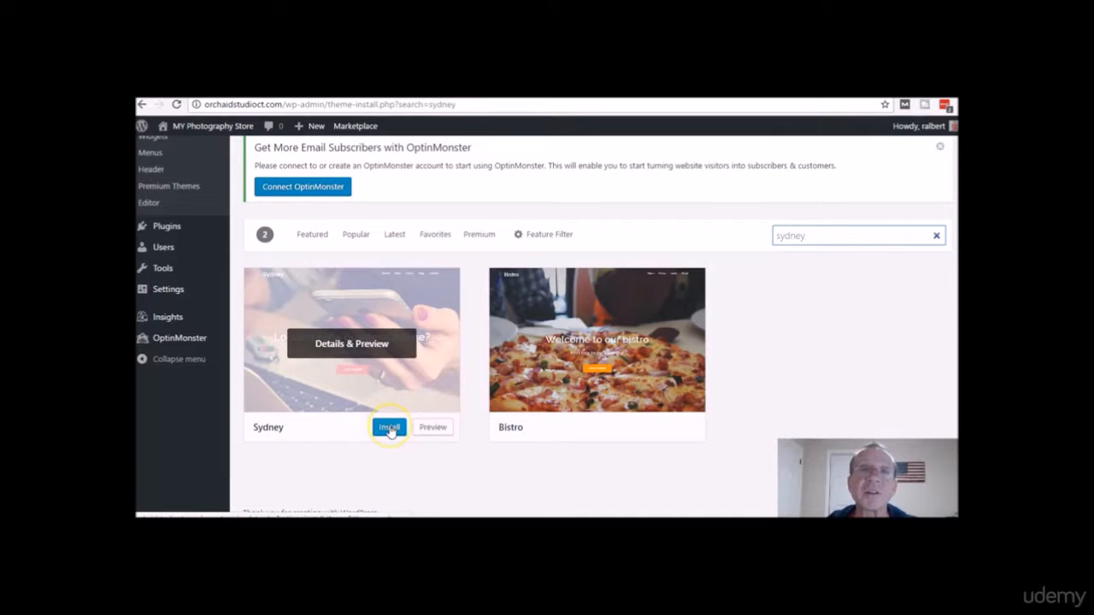
left_click(389, 427)
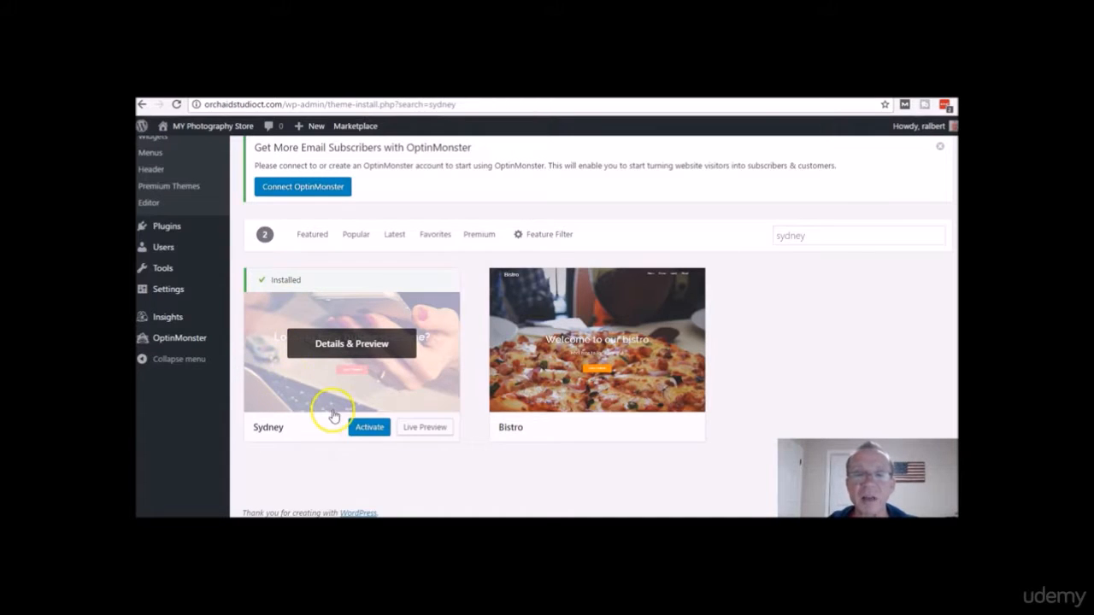
left_click(359, 429)
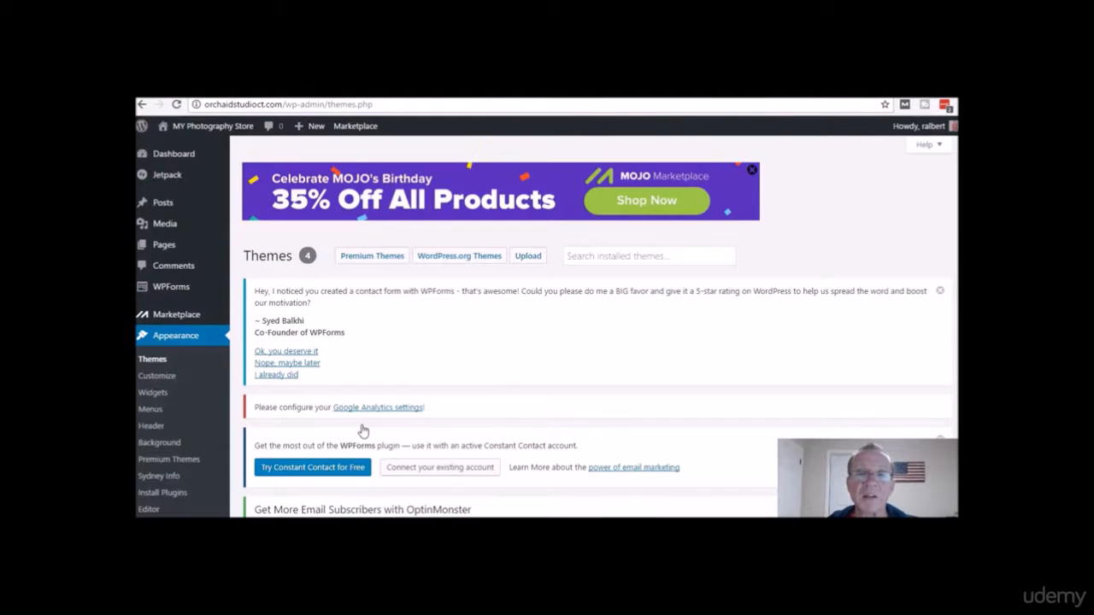
scroll(398, 422, "down", 2)
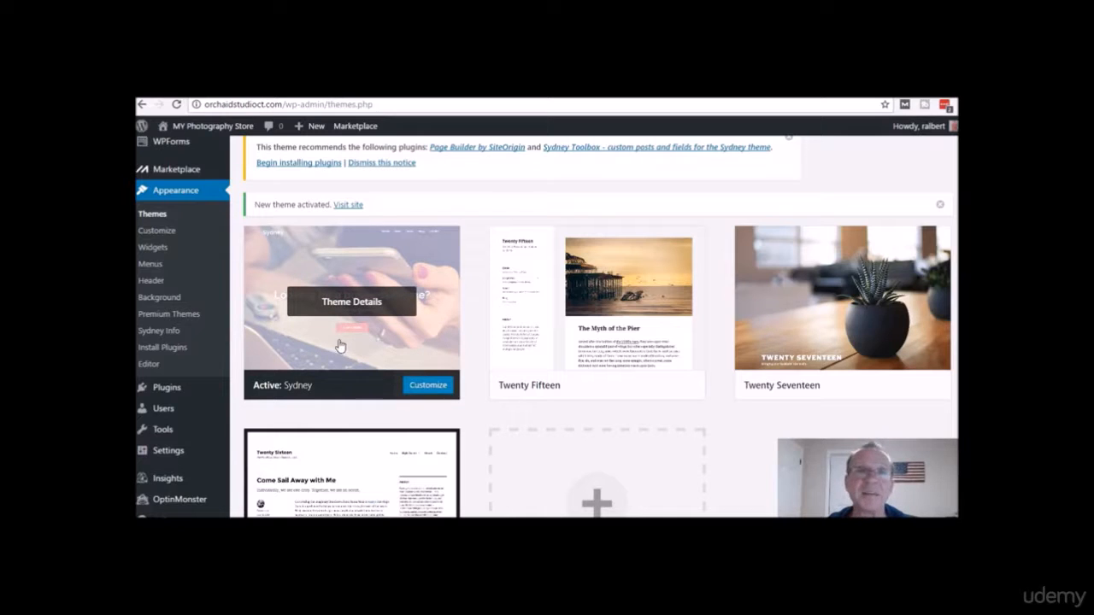
- View the live site with the Sydney theme and return to the site administration
mouse_move(205, 129)
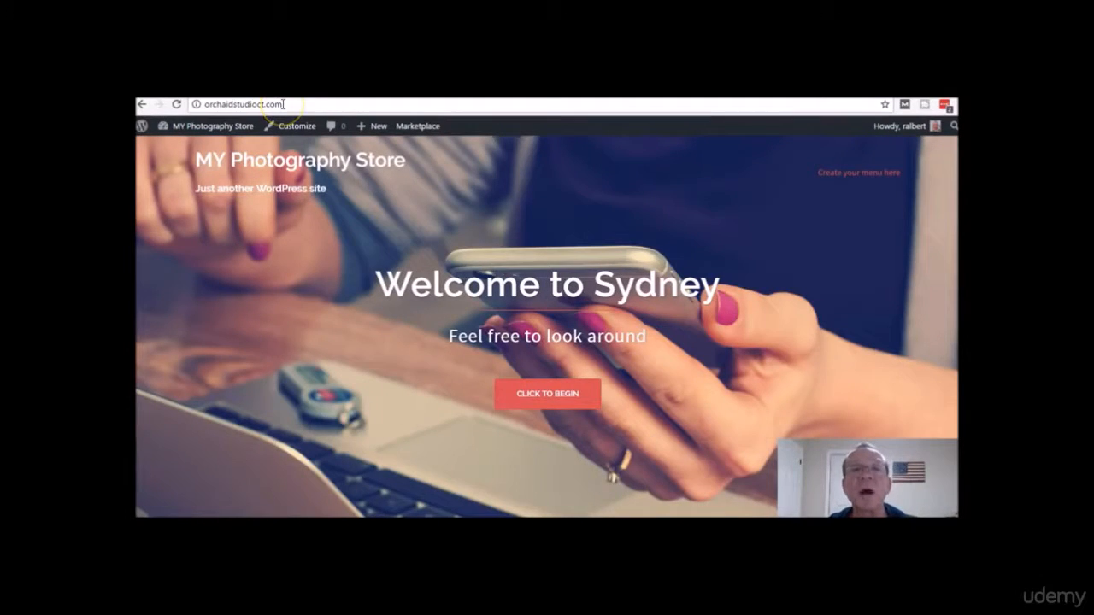
left_click(213, 125)
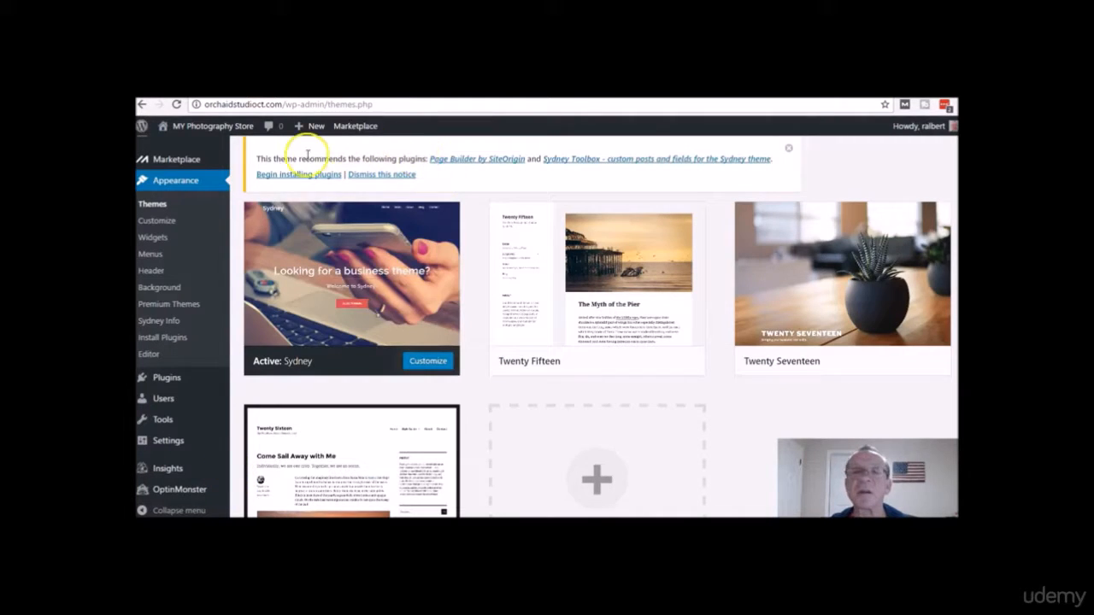
- Start installing the plugins recommended by the Sydney theme by opening their installation page
left_click(481, 164)
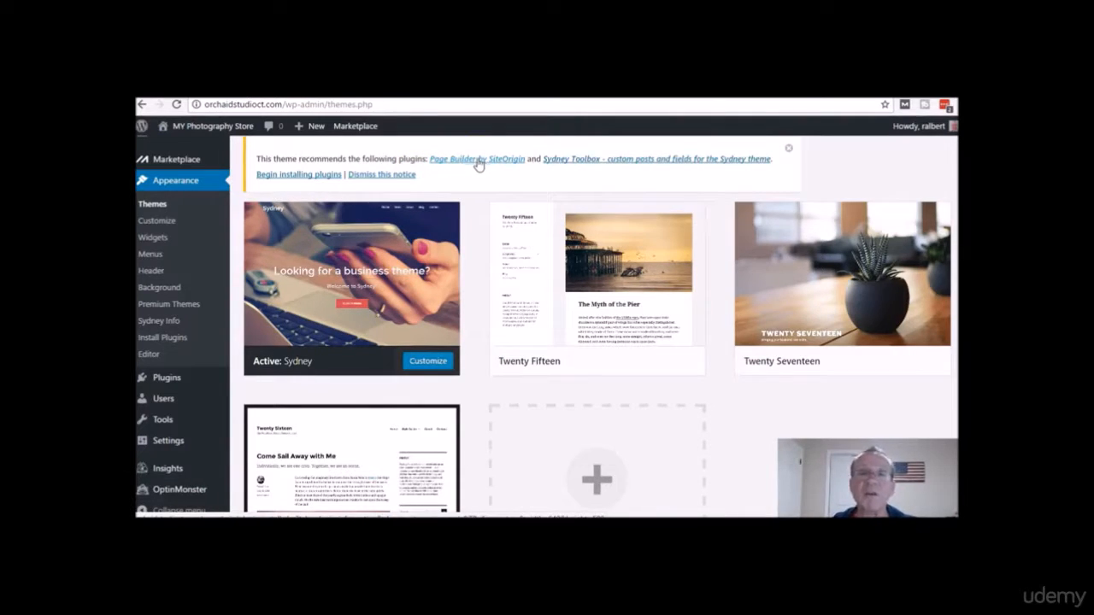
left_click(290, 178)
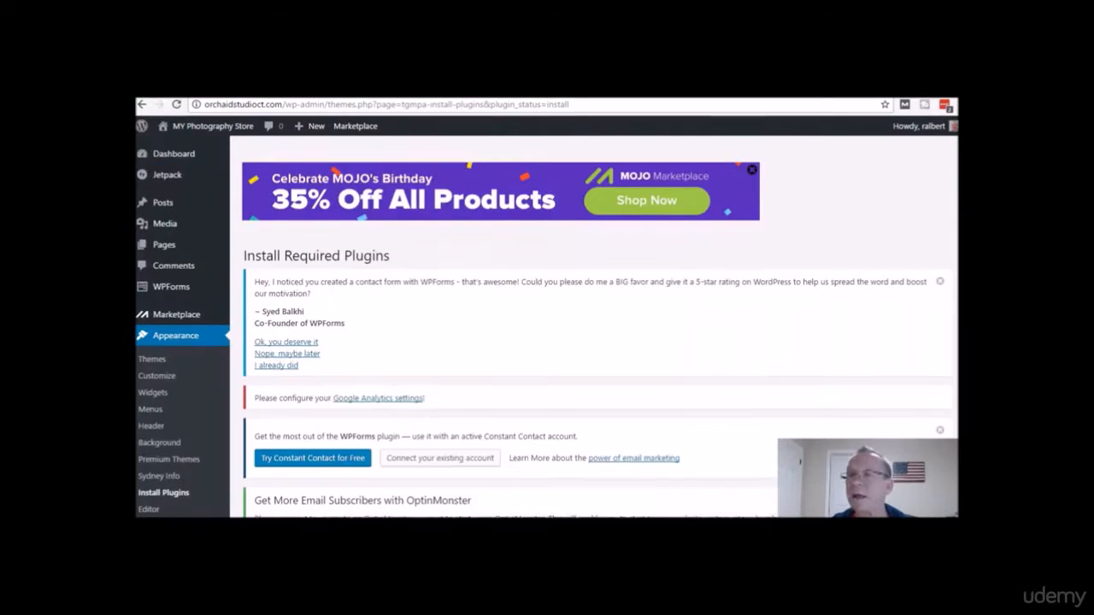
- Install both recommended plugins, Page Builder by SiteOrigin and Sydney Toolbox, together as one bulk operation
scroll(291, 179, "down", 2)
scroll(590, 324, "down", 4)
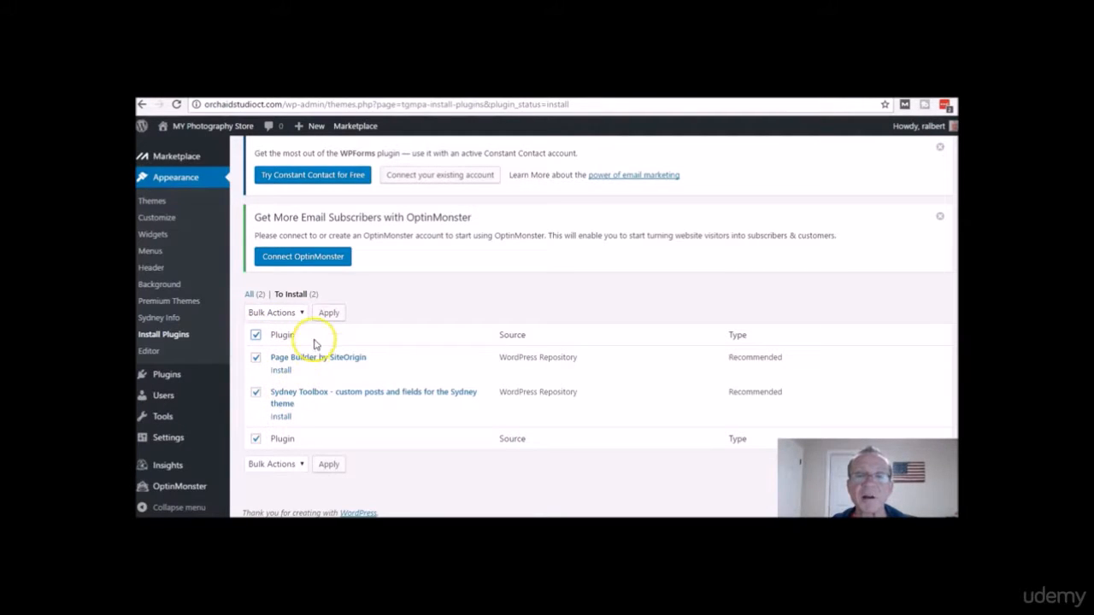
left_click(299, 313)
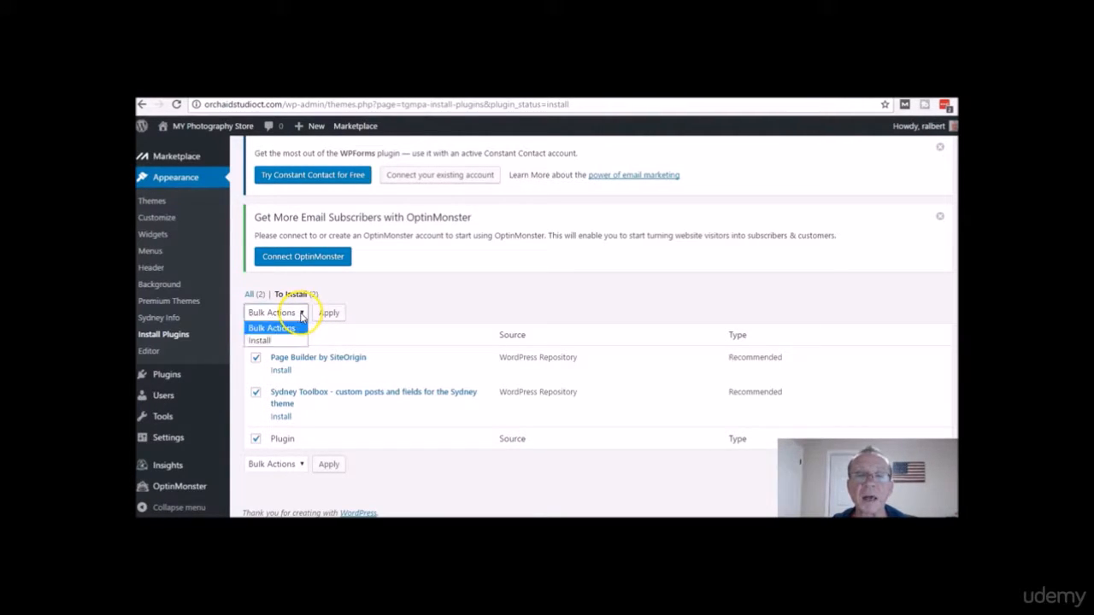
left_click(269, 341)
left_click(334, 314)
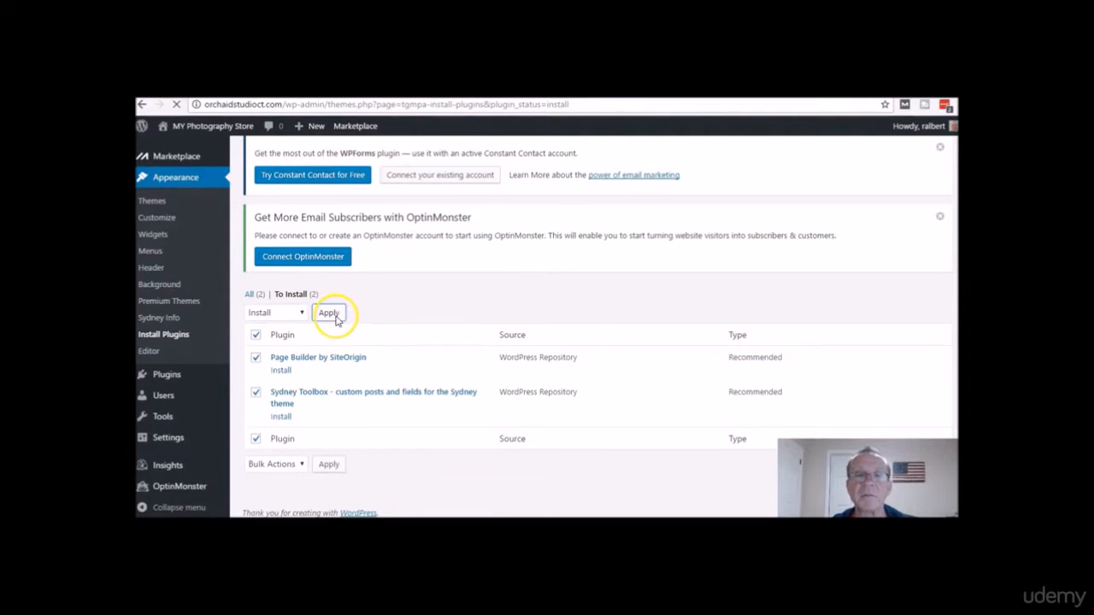
scroll(598, 342, "down", 2)
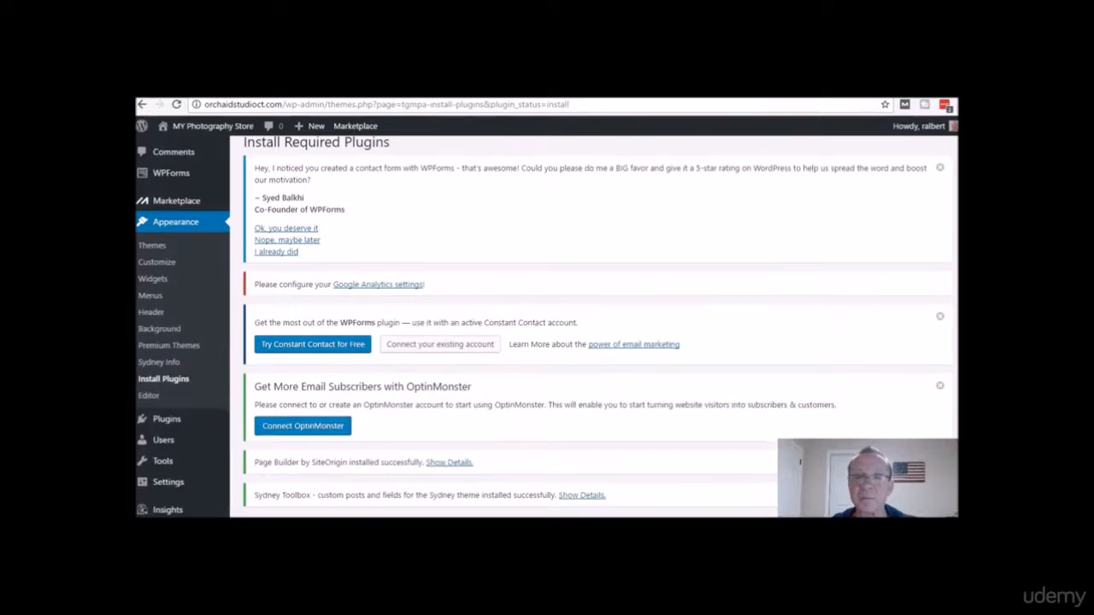
scroll(598, 342, "down", 2)
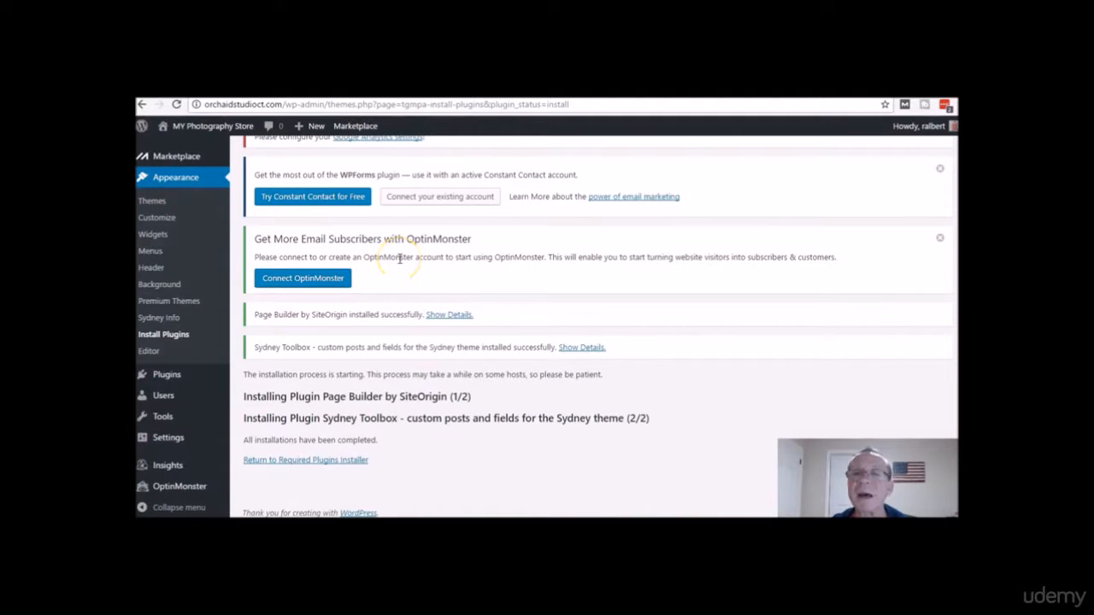
- Return to the required plugins installer and bulk-activate Page Builder by SiteOrigin and Sydney Toolbox
left_click(323, 462)
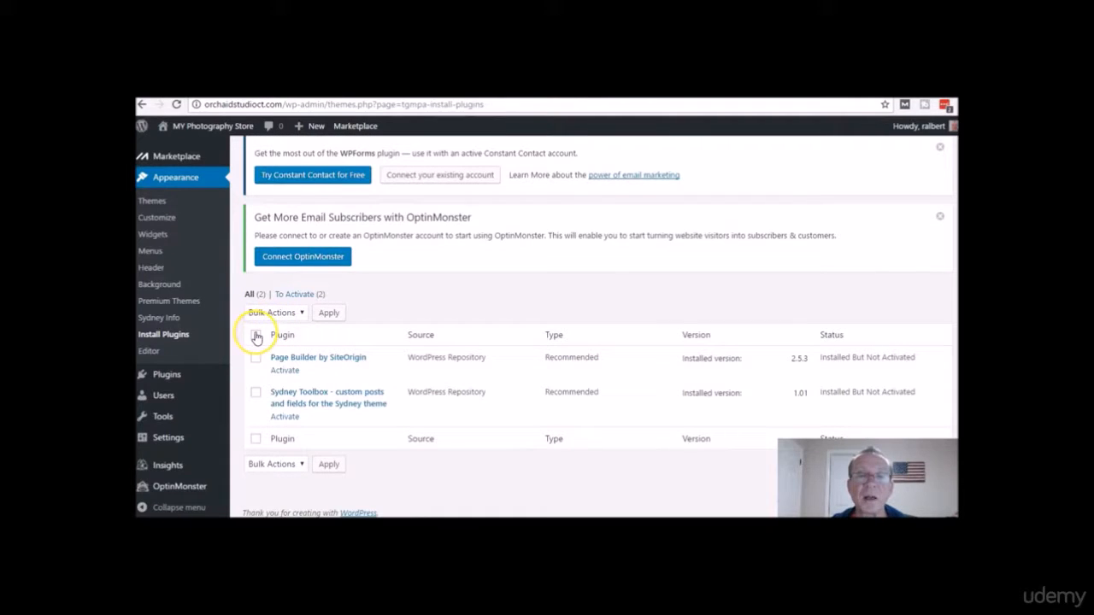
left_click(257, 336)
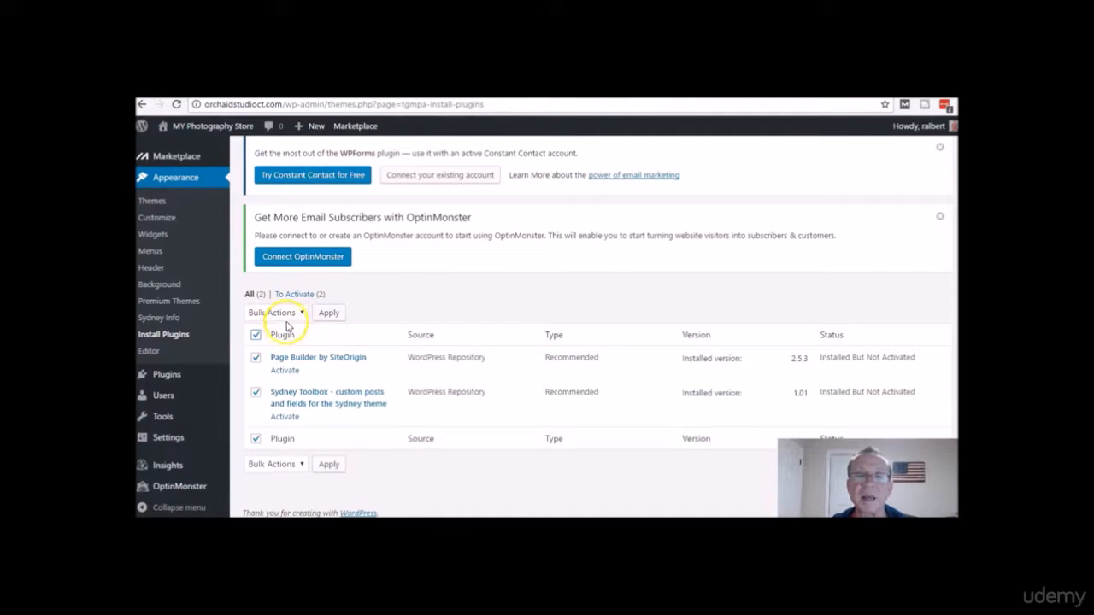
left_click(300, 314)
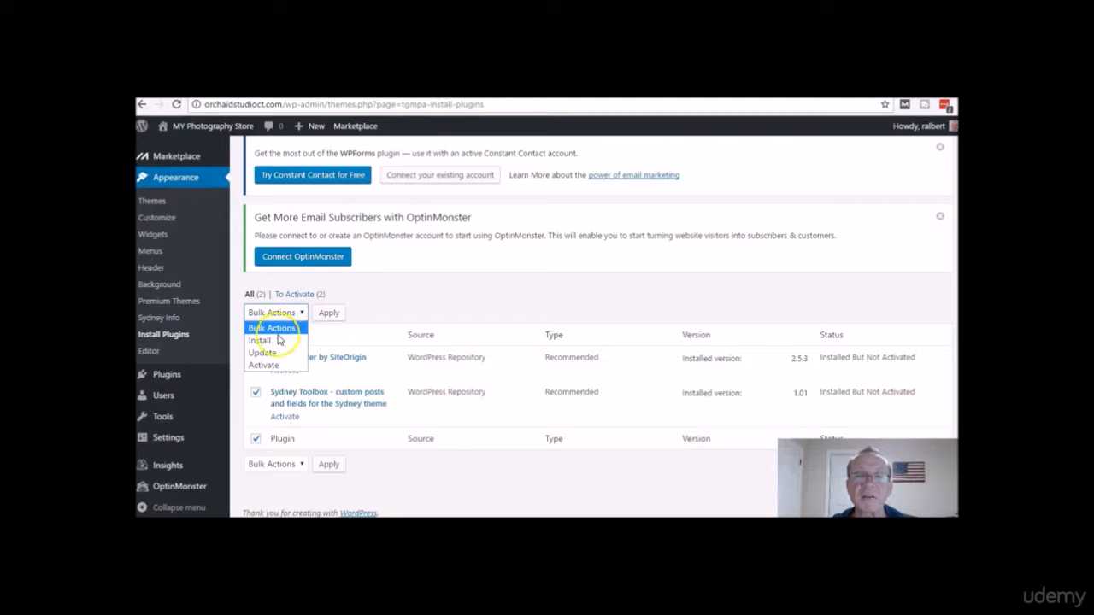
left_click(267, 365)
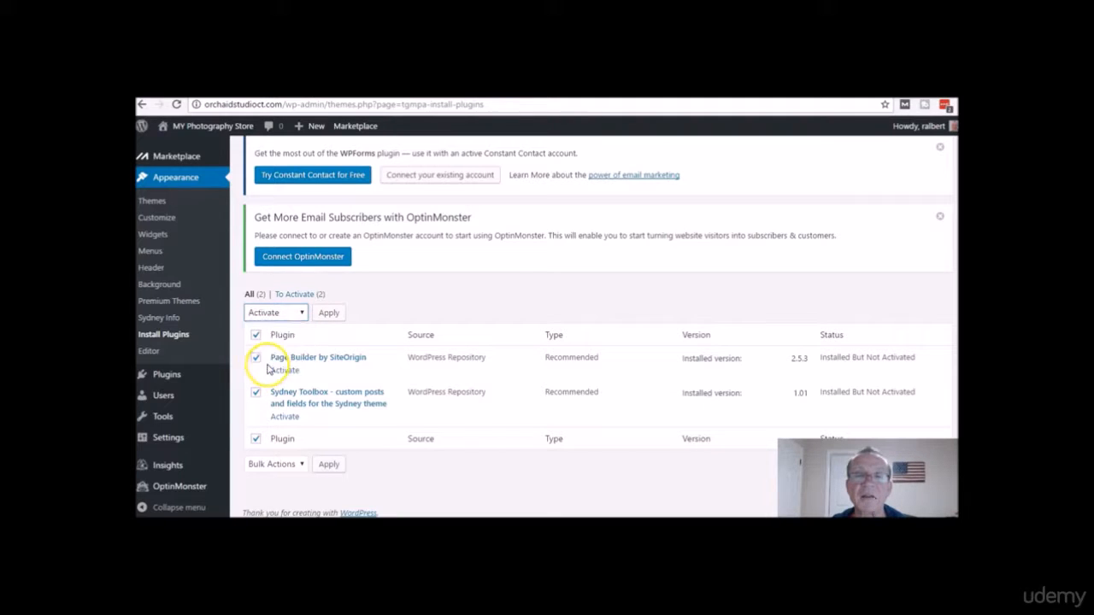
left_click(327, 313)
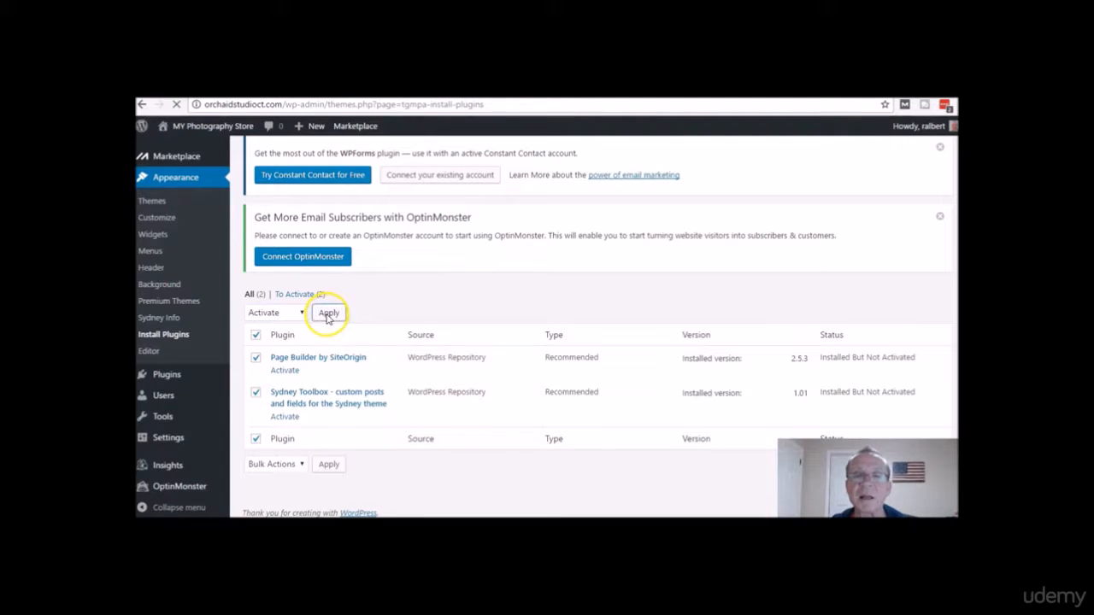